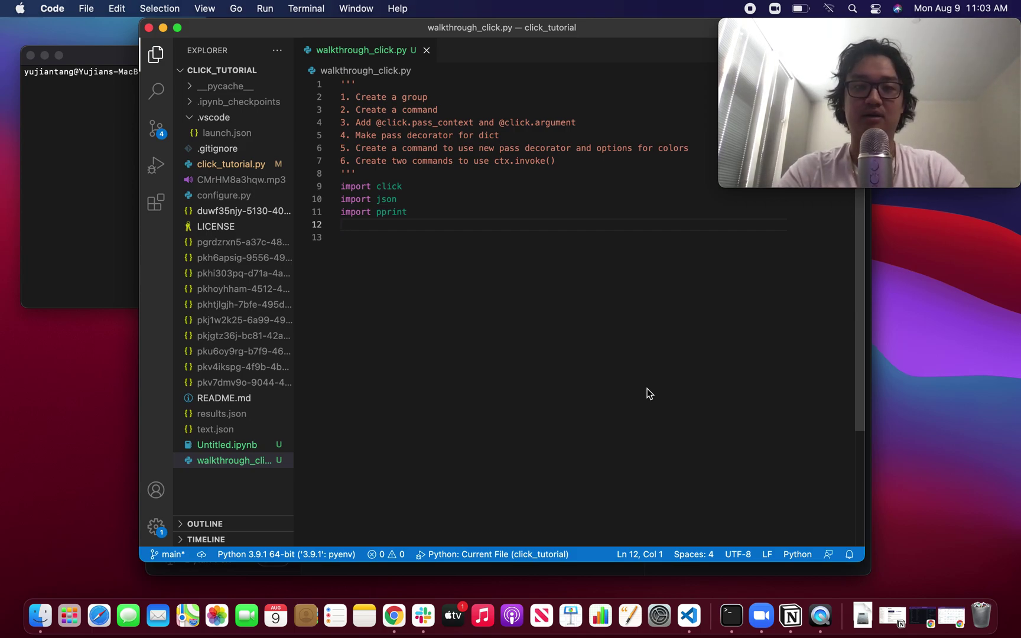
key("Down")
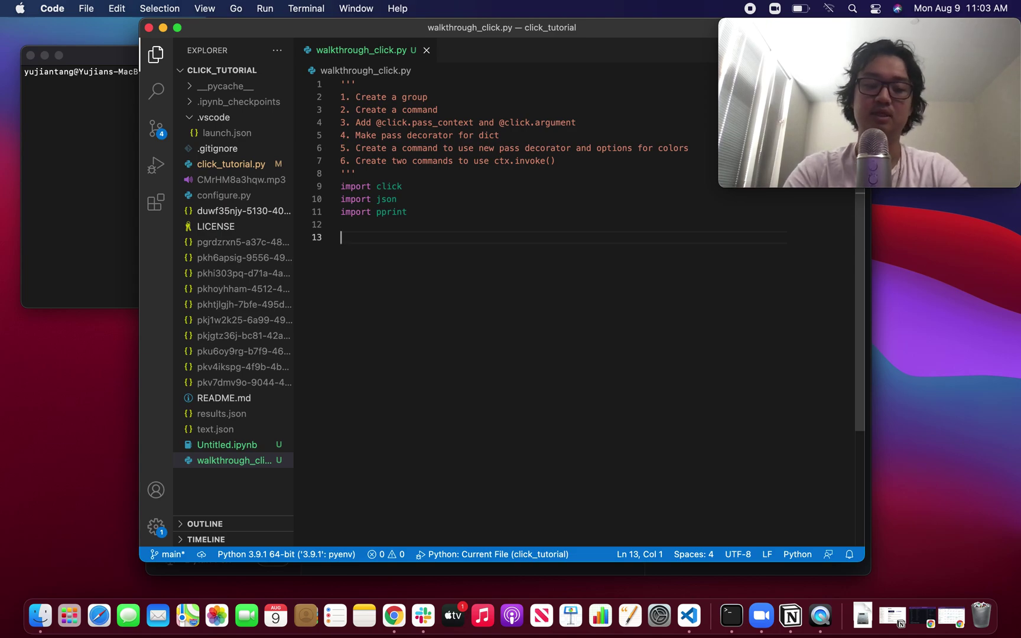
type("@click")
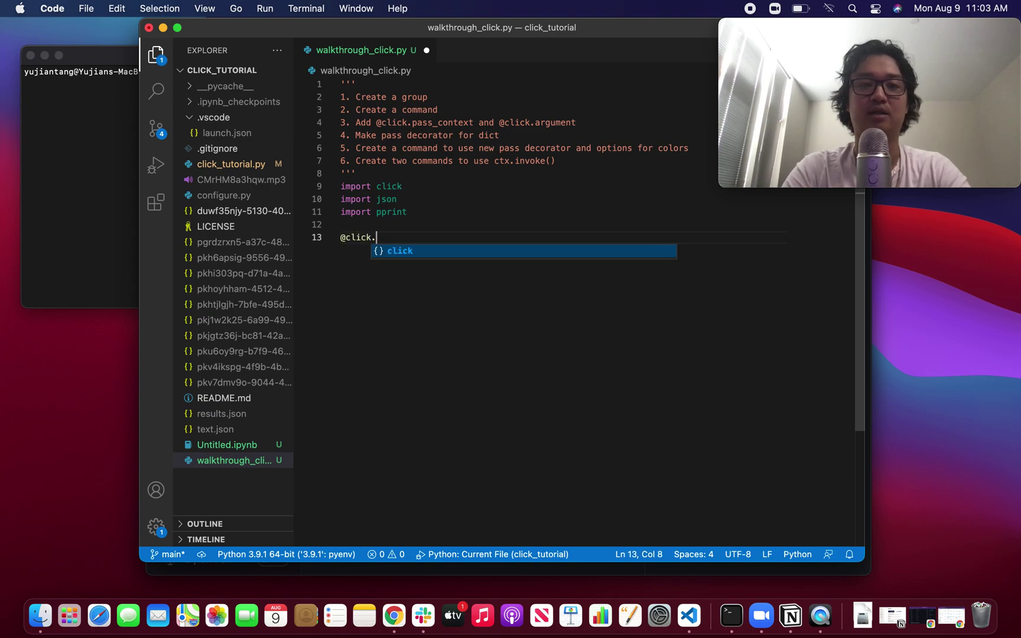
type(".comman")
key("Return")
type("(")
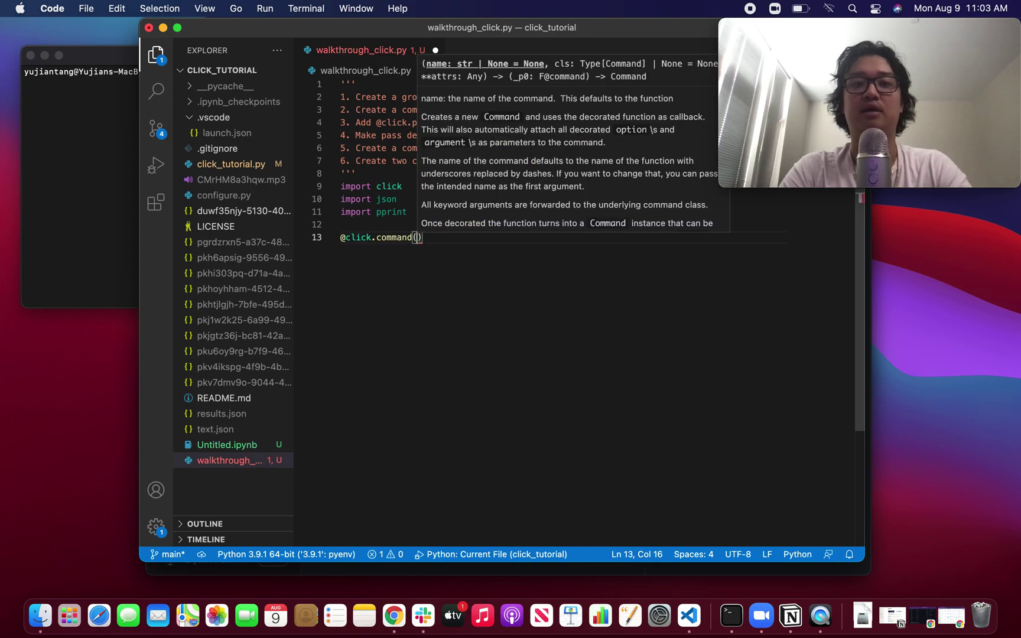
key("BackSpace")
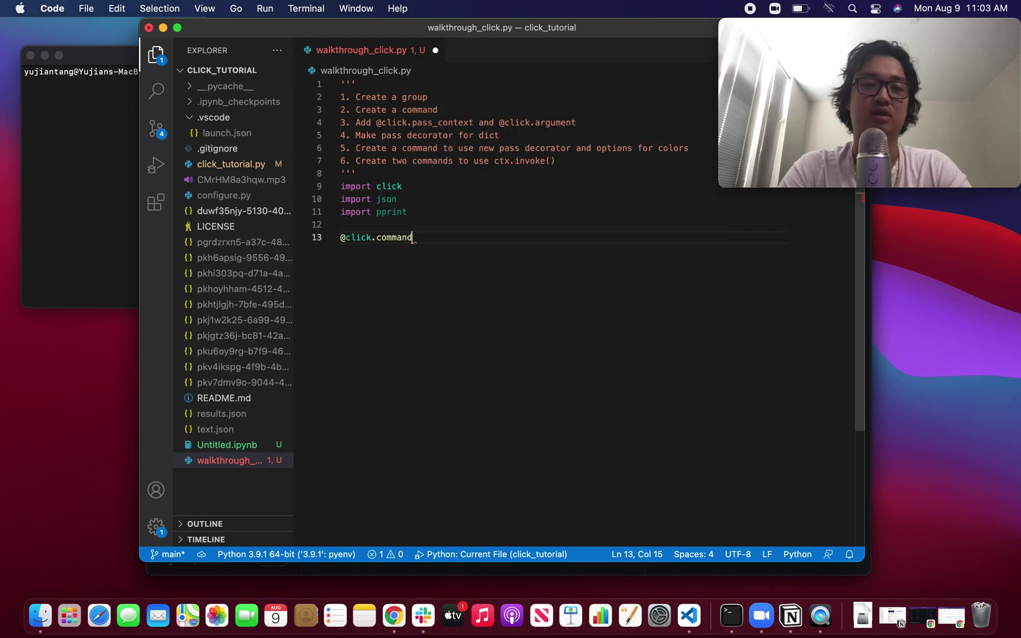
key("BackSpace")
key("BackSpace")
key("BackSpace")
key("BackSpace")
key("BackSpace")
key("BackSpace")
type("group(")
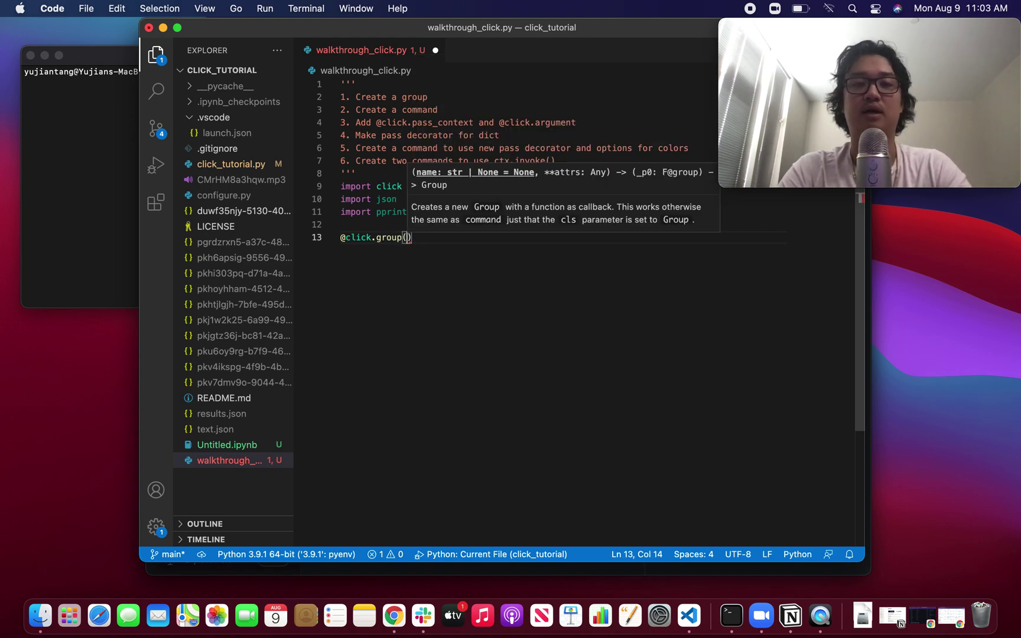
type("\"")
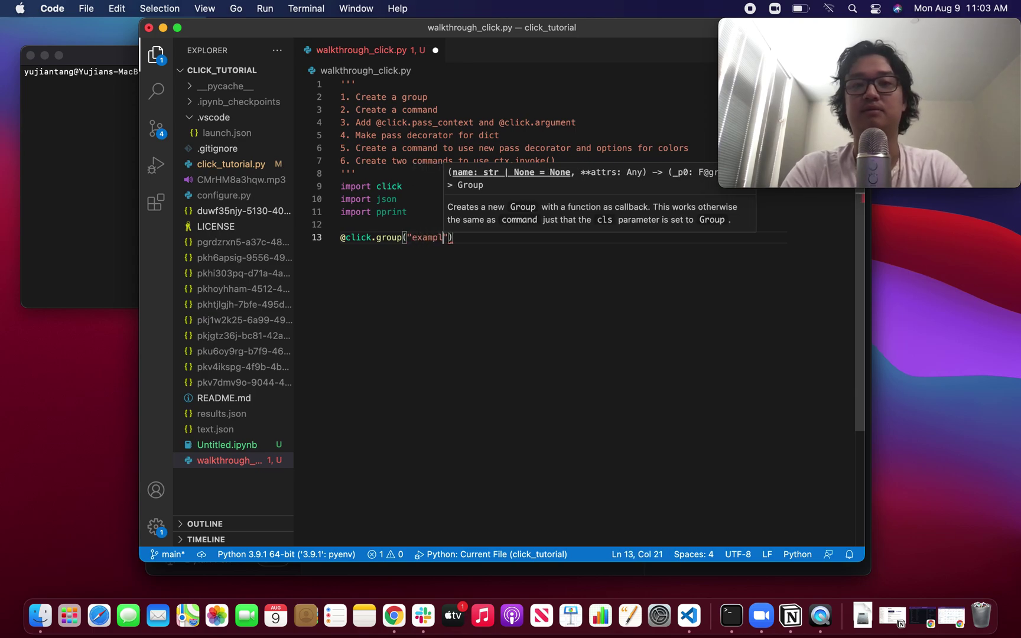
type("example")
key("End")
key("Return")
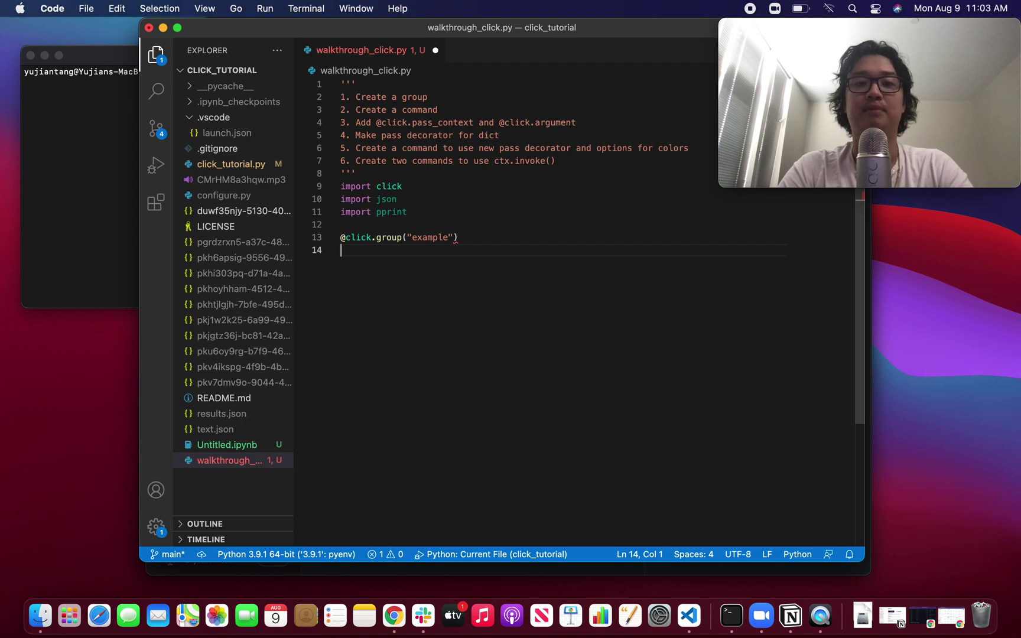
type("def")
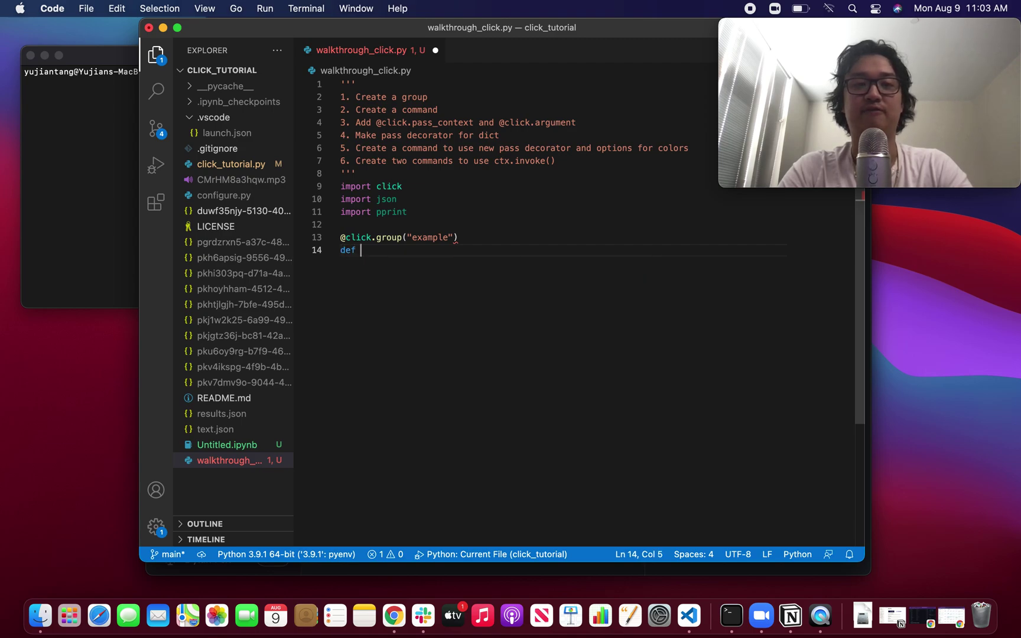
type(" example(")
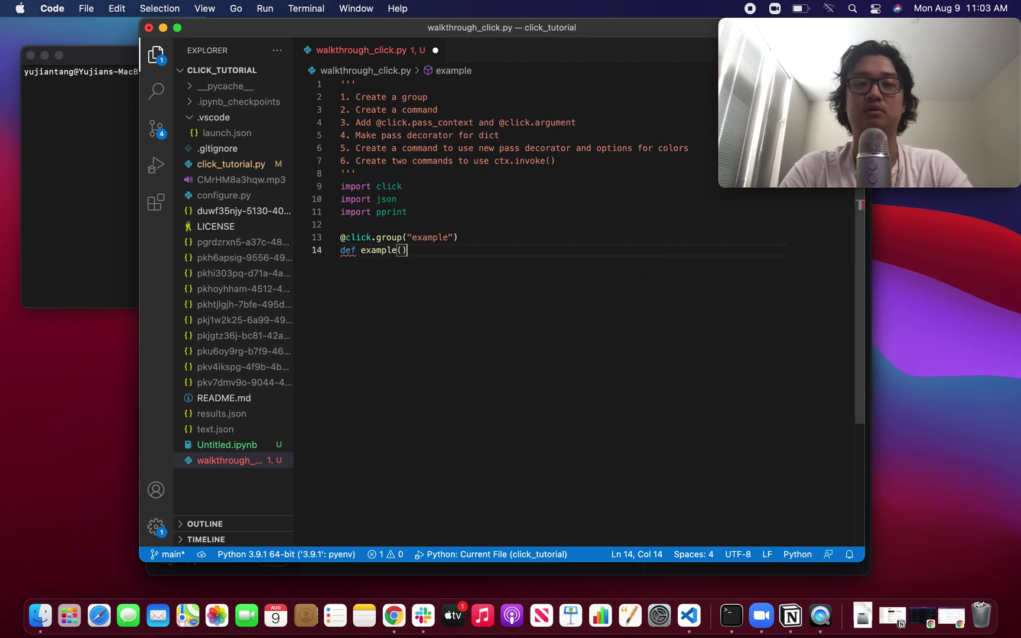
type("):")
key("Return")
type("\"\"")
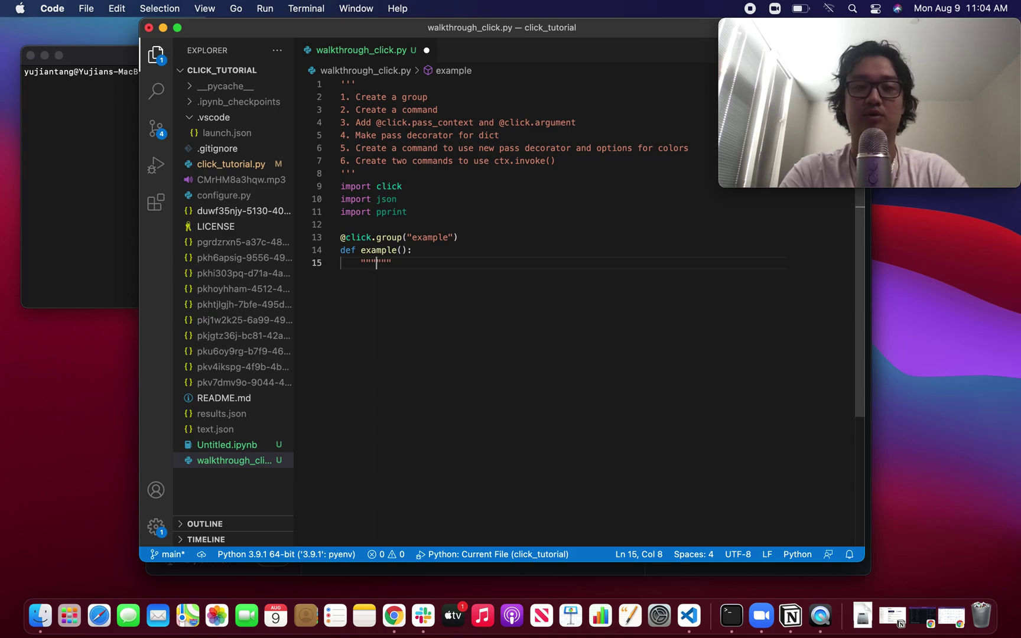
type("An example")
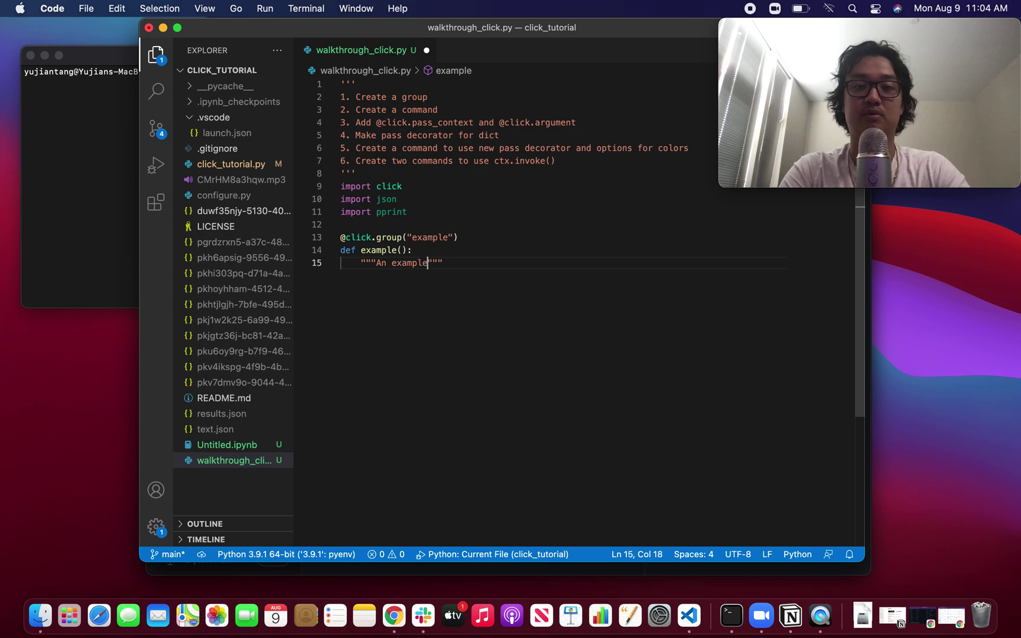
type(" click ")
type("project")
Save, then add a top-level main() function that calls example(prog_name="example").
key("cmd+s")
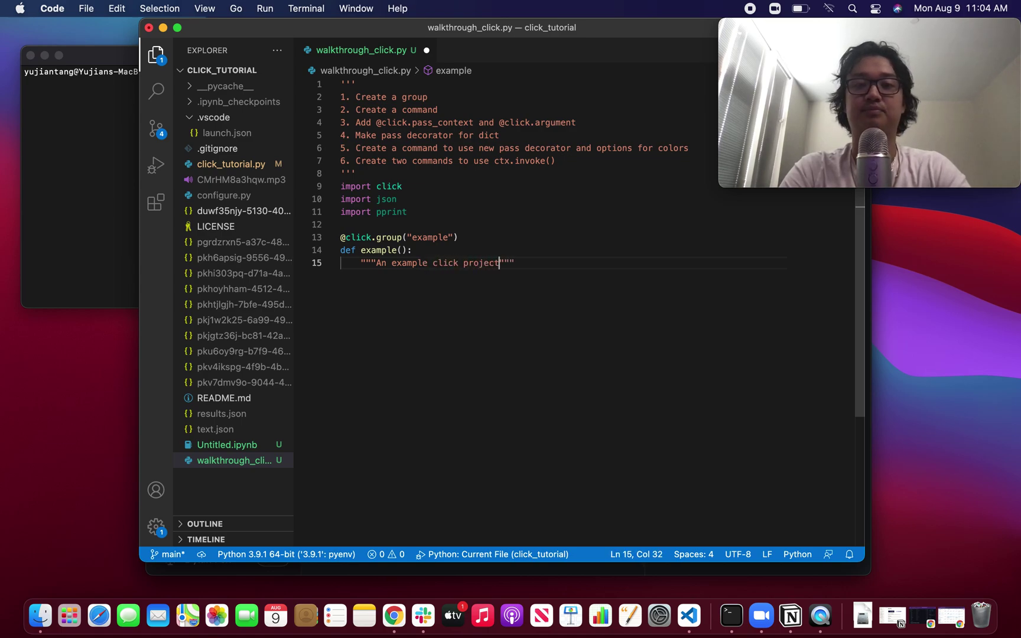
key("End")
key("Return")
key("BackSpace")
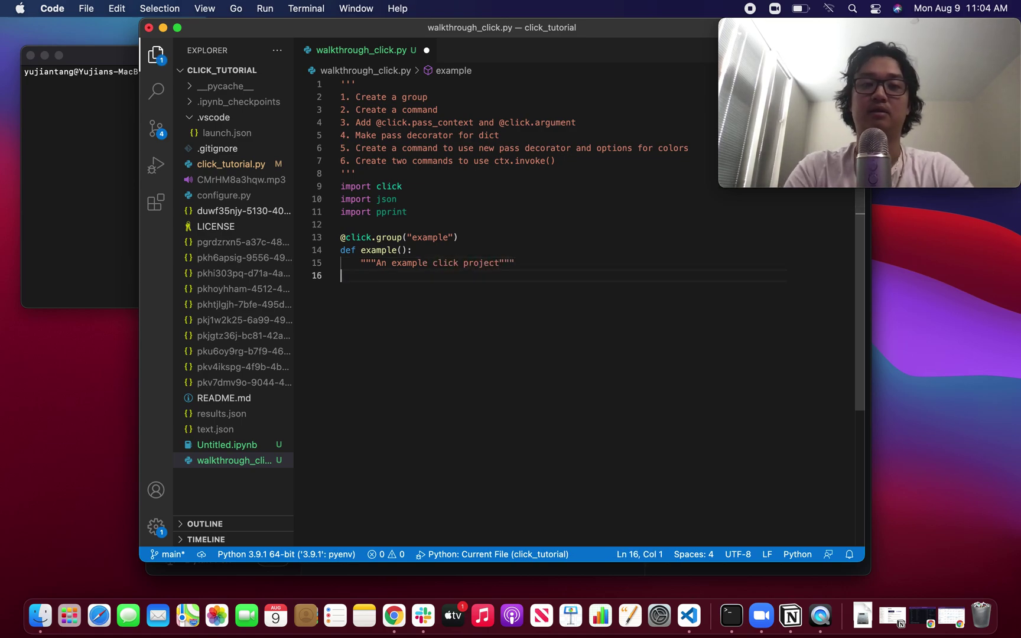
key("Return")
type("def main")
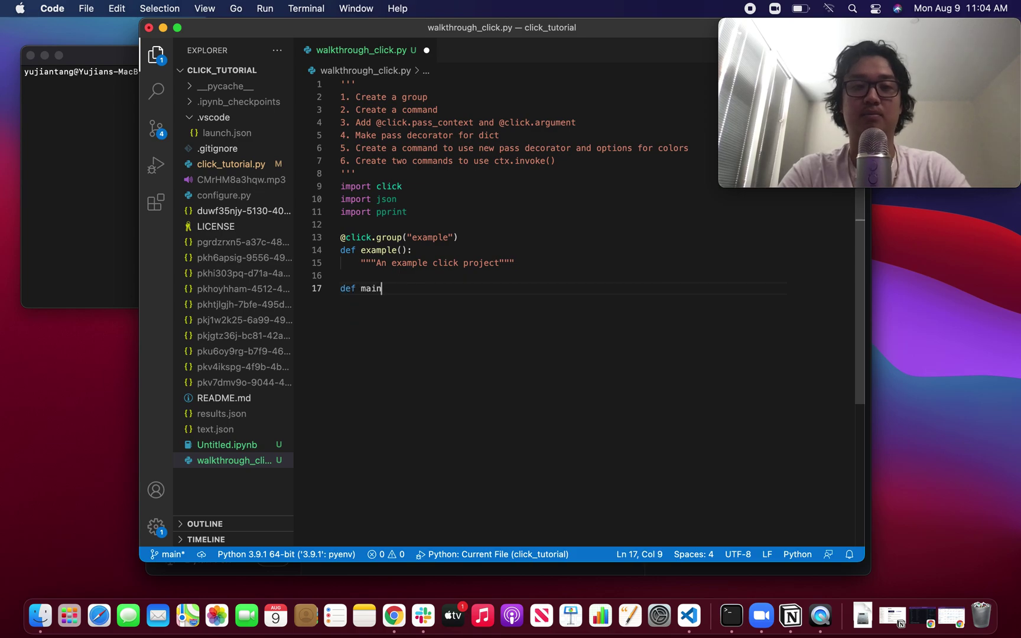
type("():")
key("Return")
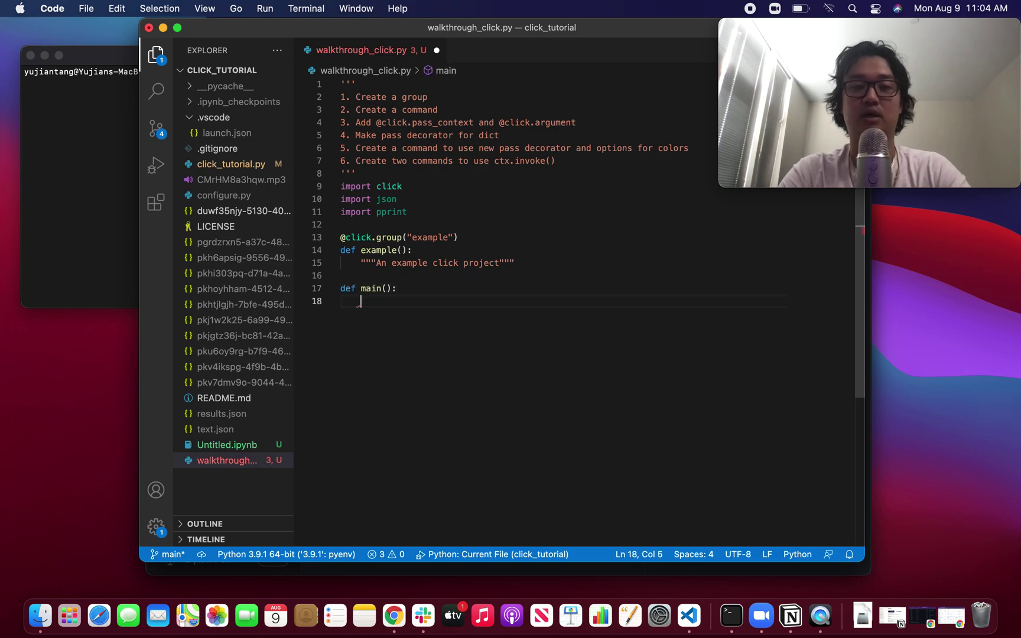
type("example(prog_")
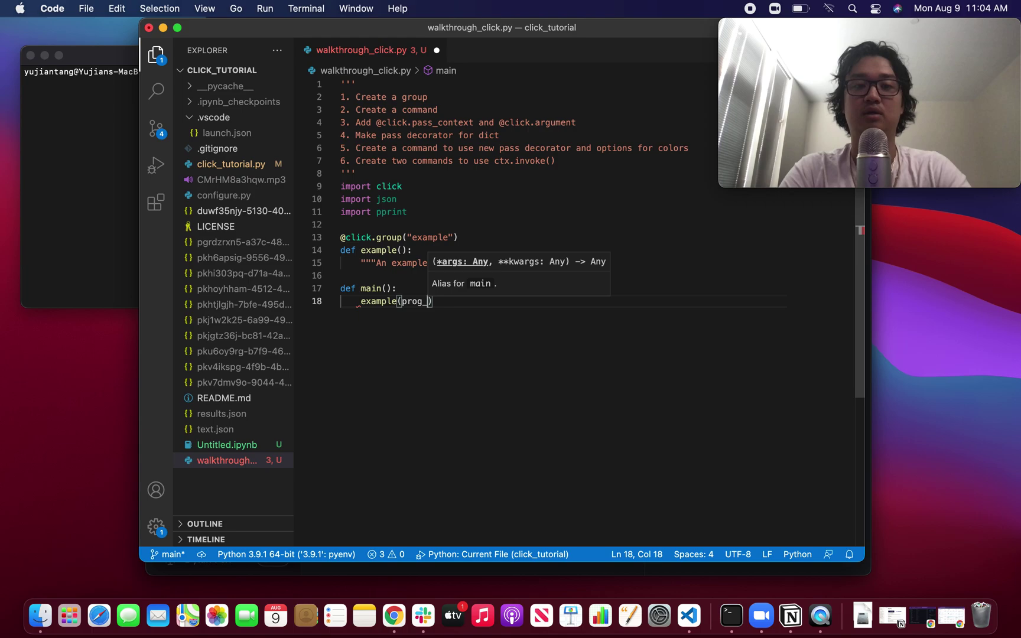
type("name")
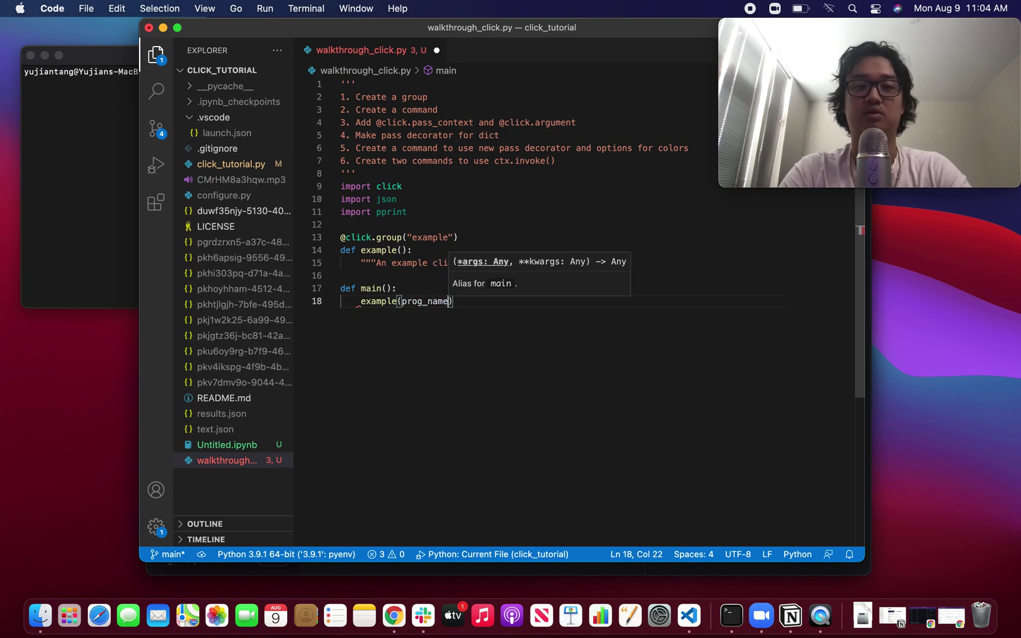
type("=\"example\")")
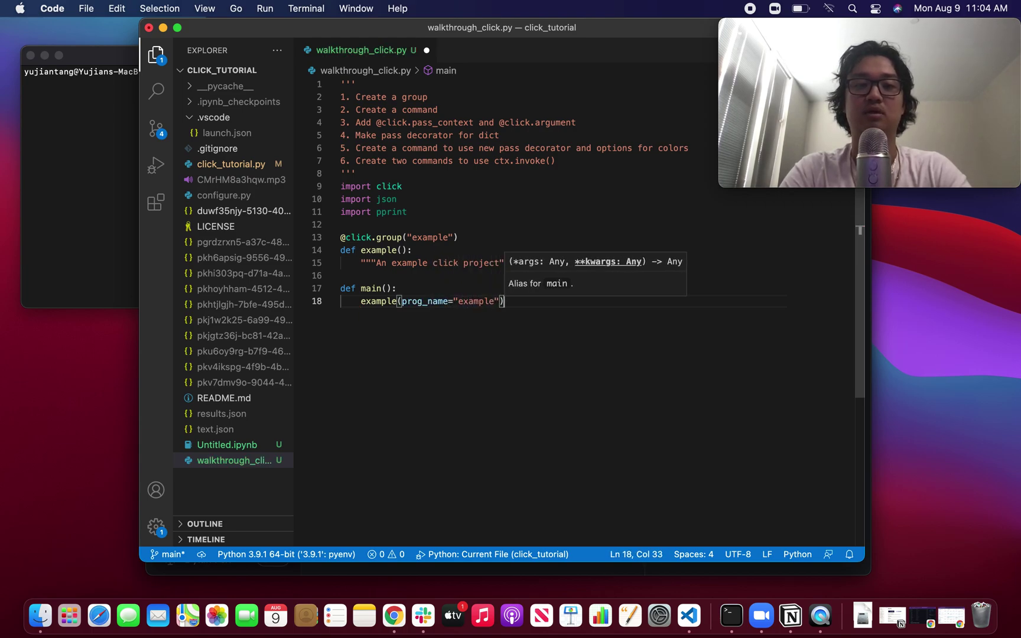
Add the if __name__ == "__main__": guard calling main(), save, and select __main__ for quoting.
key("Return")
key("Return")
key("BackSpace")
type("if __")
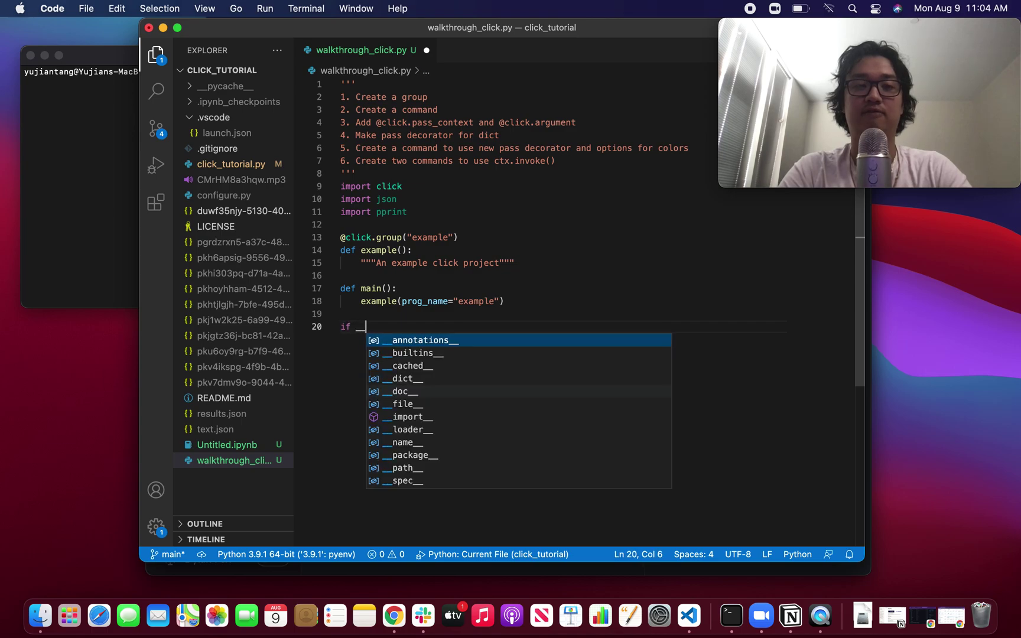
type("name__ ")
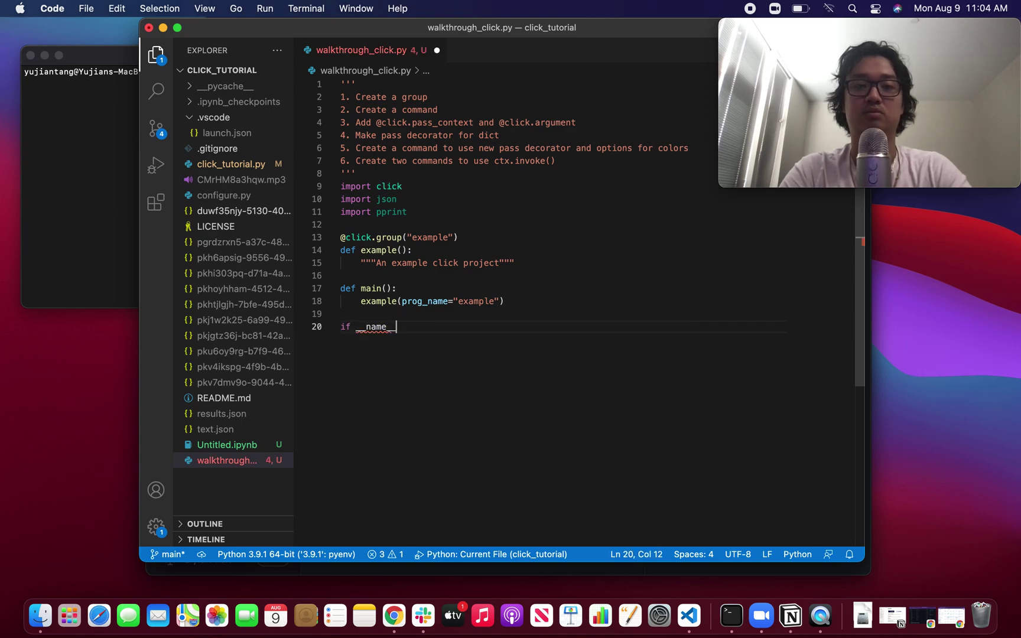
type("== ")
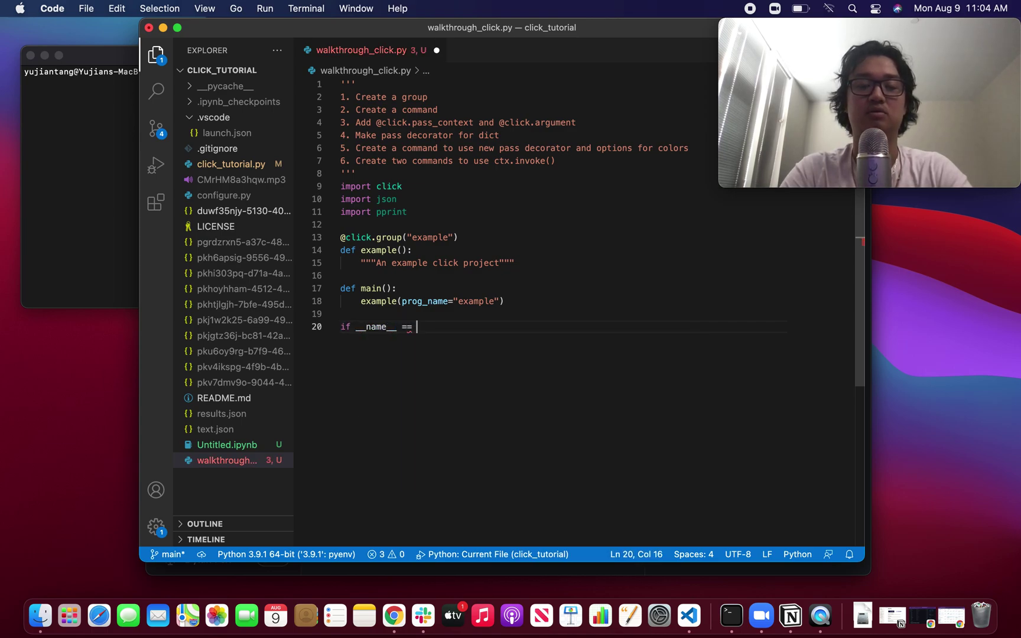
type("__main__ :")
key("Return")
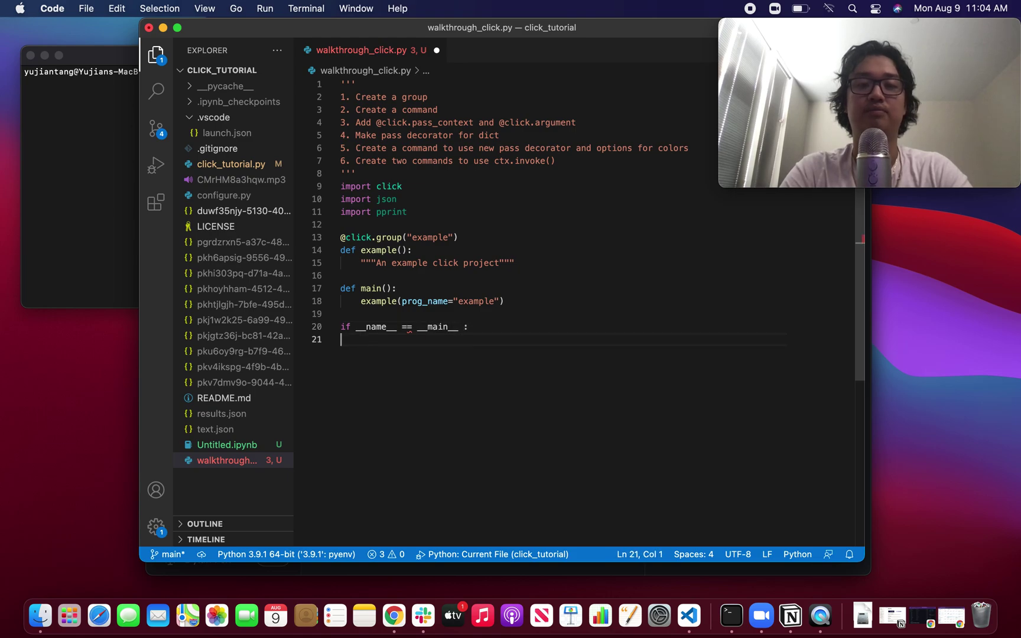
key("BackSpace")
key("Left")
key("BackSpace")
key("End")
key("Return")
type("main()")
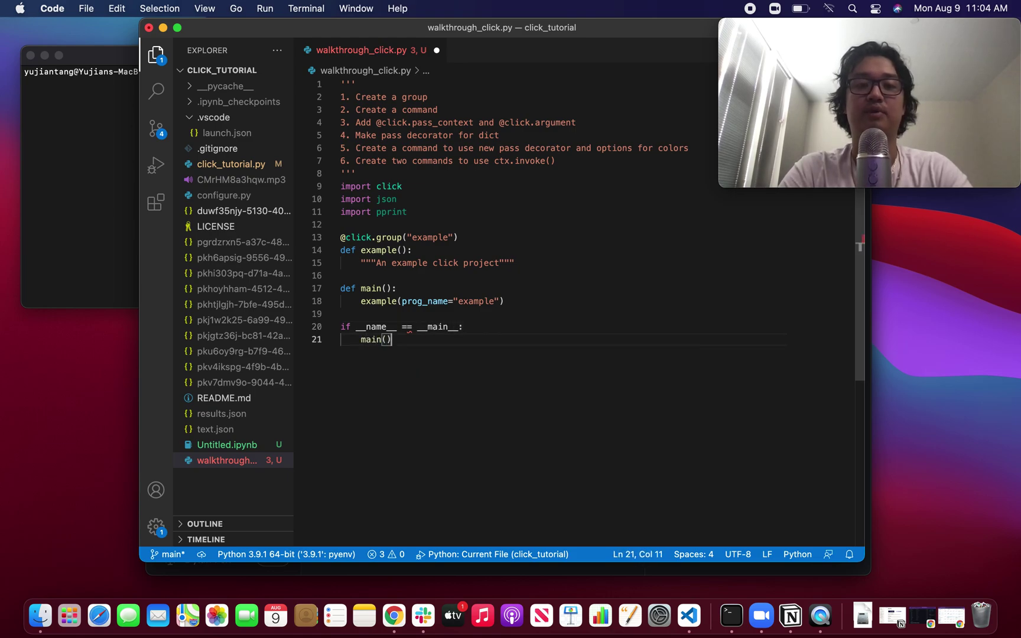
key("super+s")
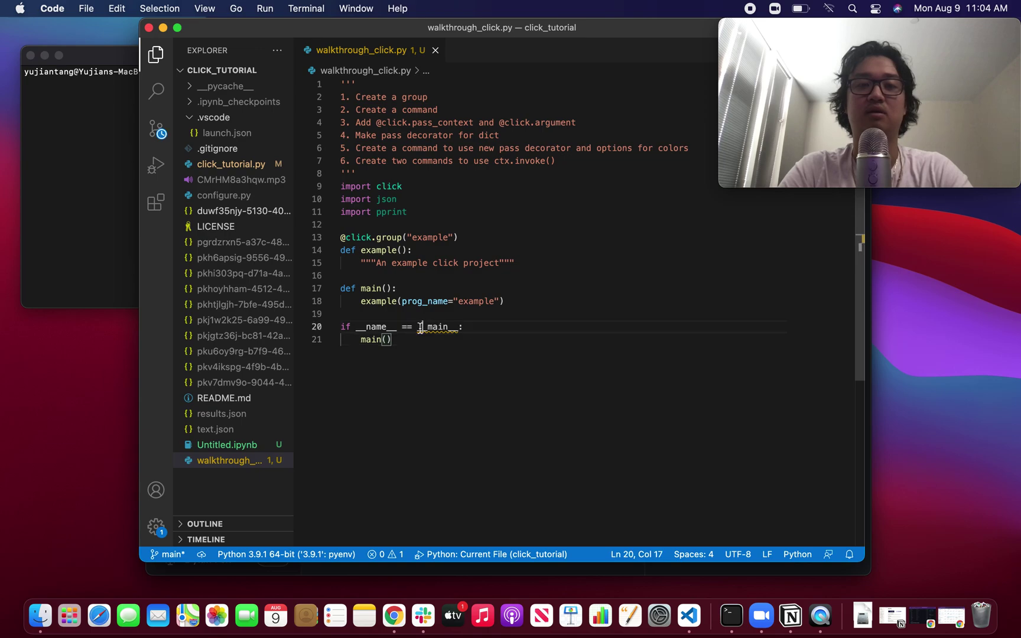
double_click(420, 327)
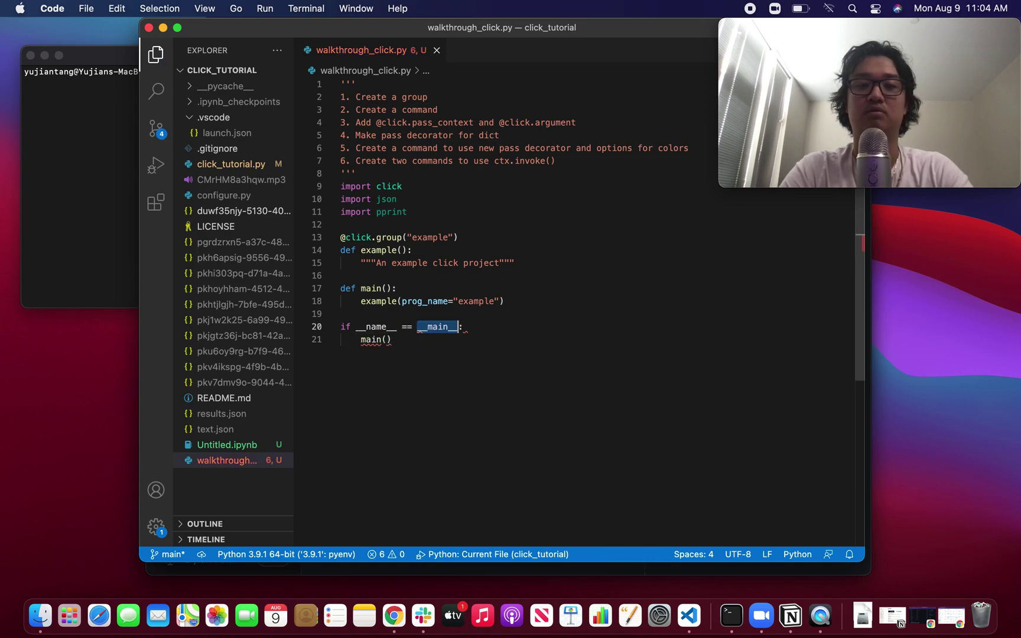
type("\"")
Switch between the code editor and Terminal, leaving Terminal in front.
left_click(467, 351)
left_click(100, 209)
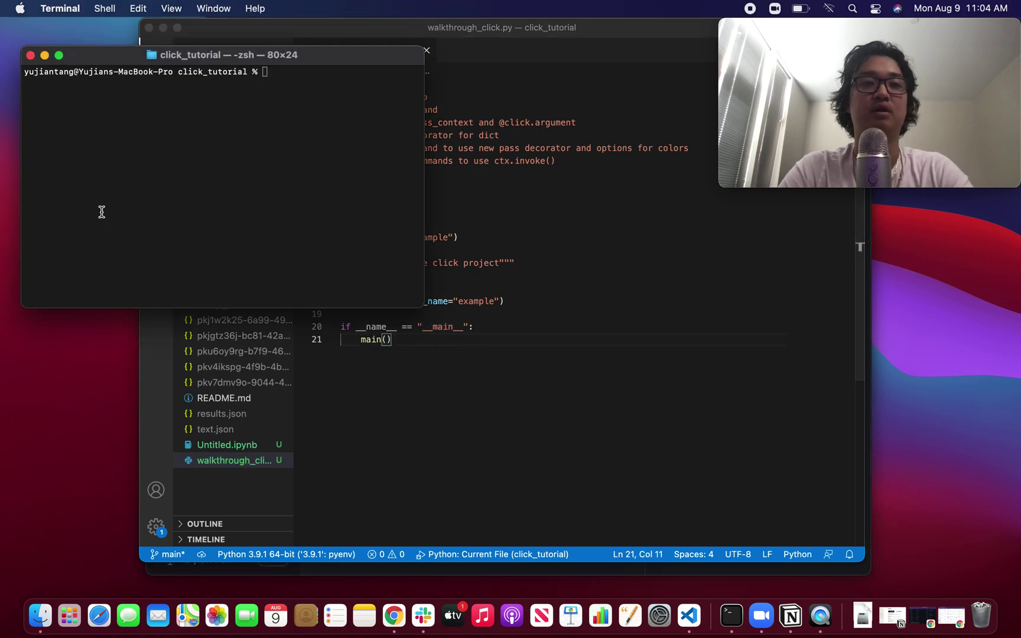
left_click(509, 262)
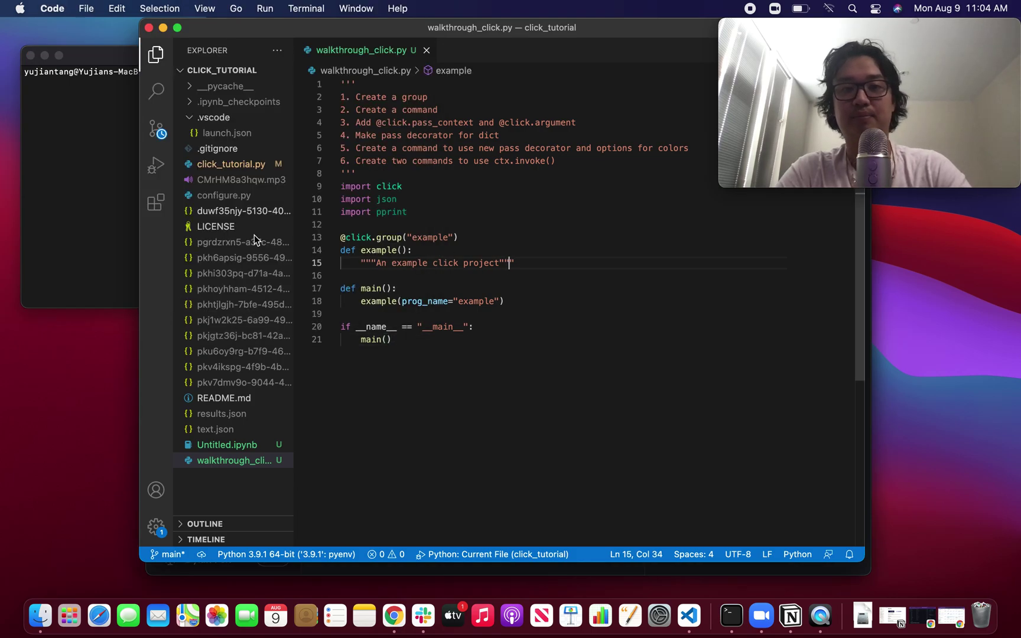
left_click(91, 196)
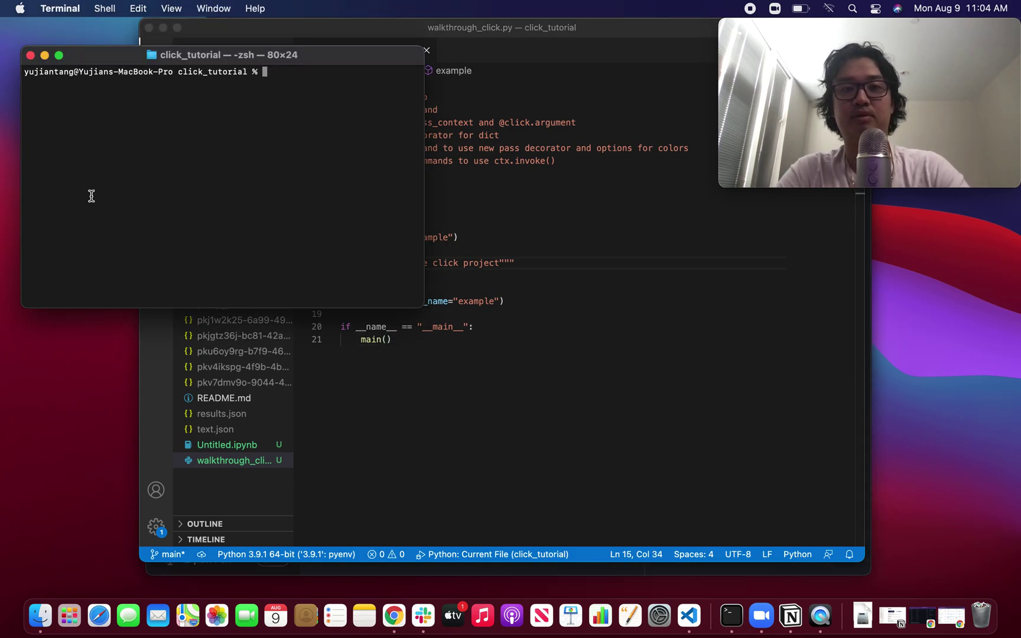
type("python example.p")
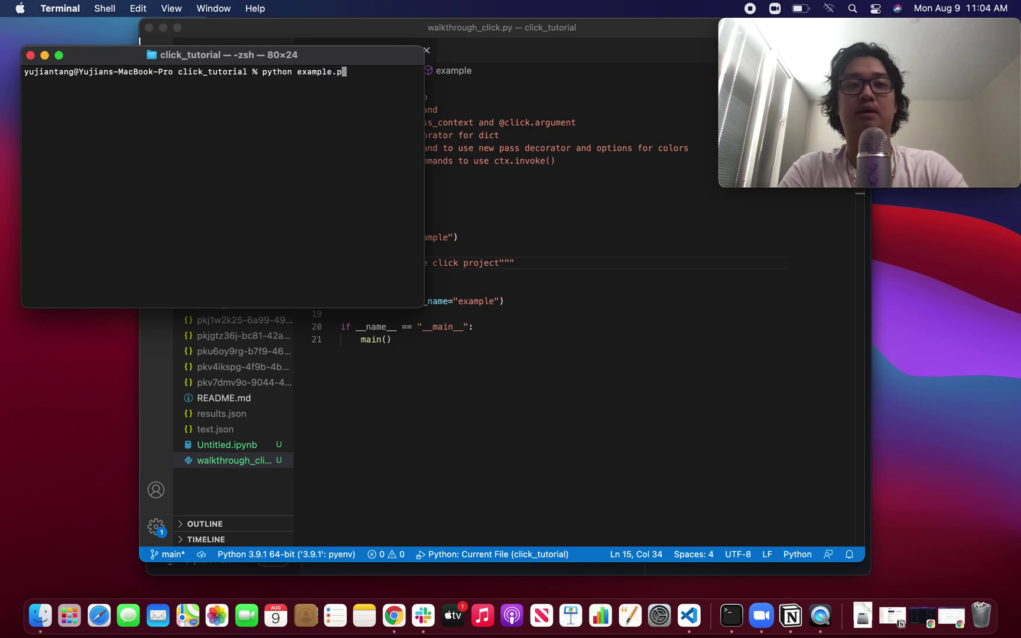
type("y")
Fix the mistyped script name so the prompt reads python walkthrough_click.py.
key("BackSpace")
key("BackSpace")
key("BackSpace")
key("BackSpace")
key("BackSpace")
key("BackSpace")
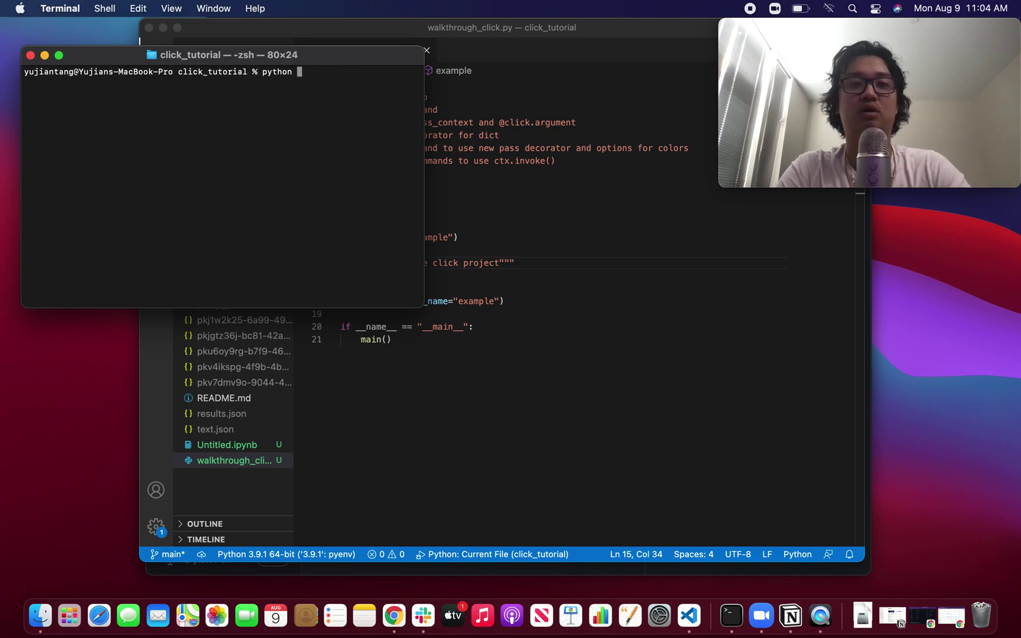
type("click")
key("BackSpace")
key("BackSpace")
key("BackSpace")
key("BackSpace")
key("BackSpace")
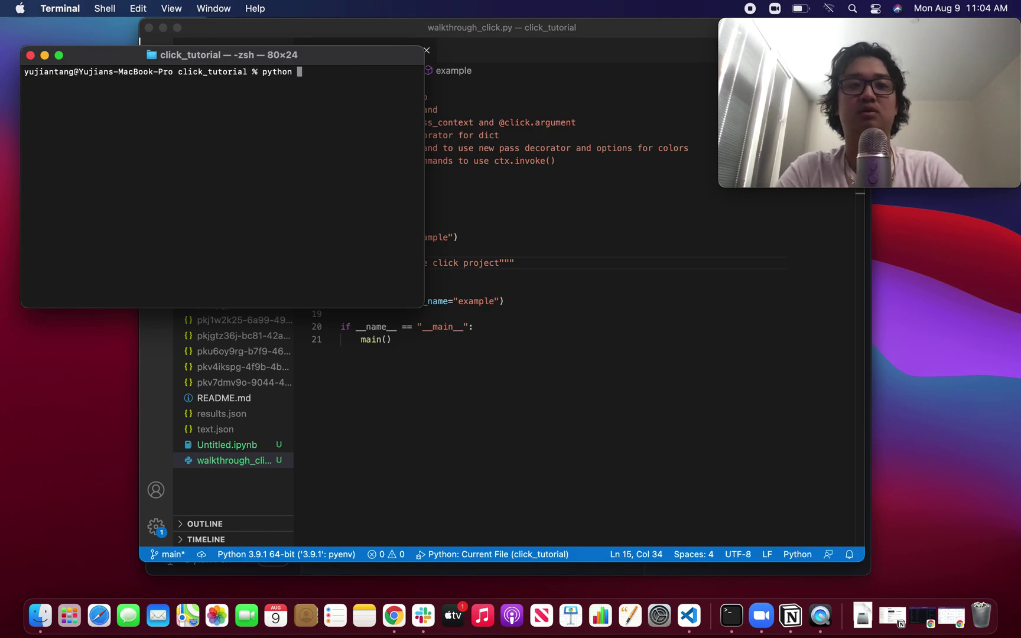
left_click(140, 40)
key("super+Tab")
type("walk")
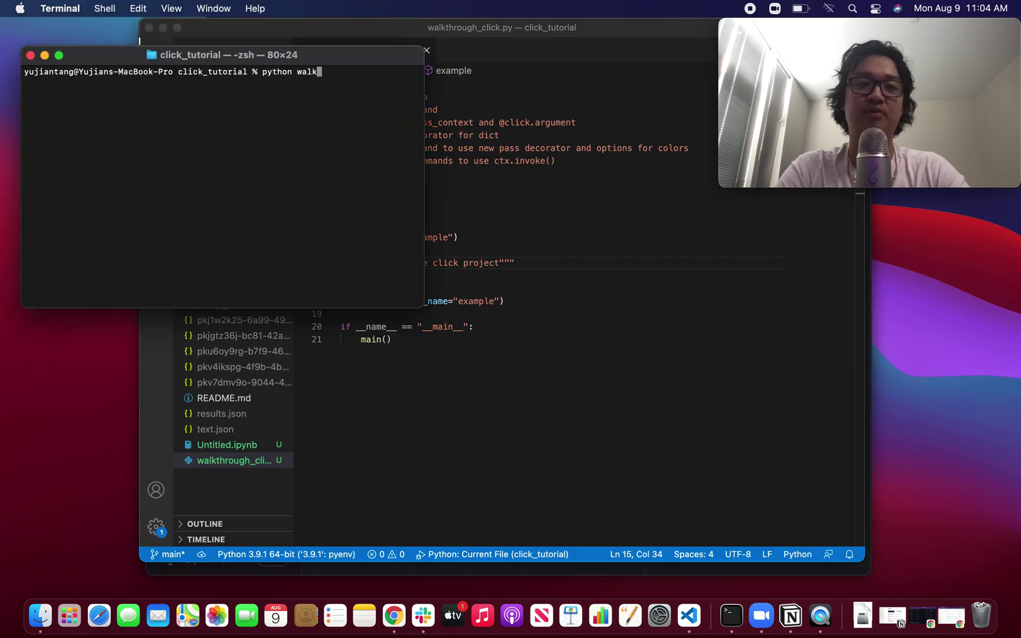
type("through_click.py")
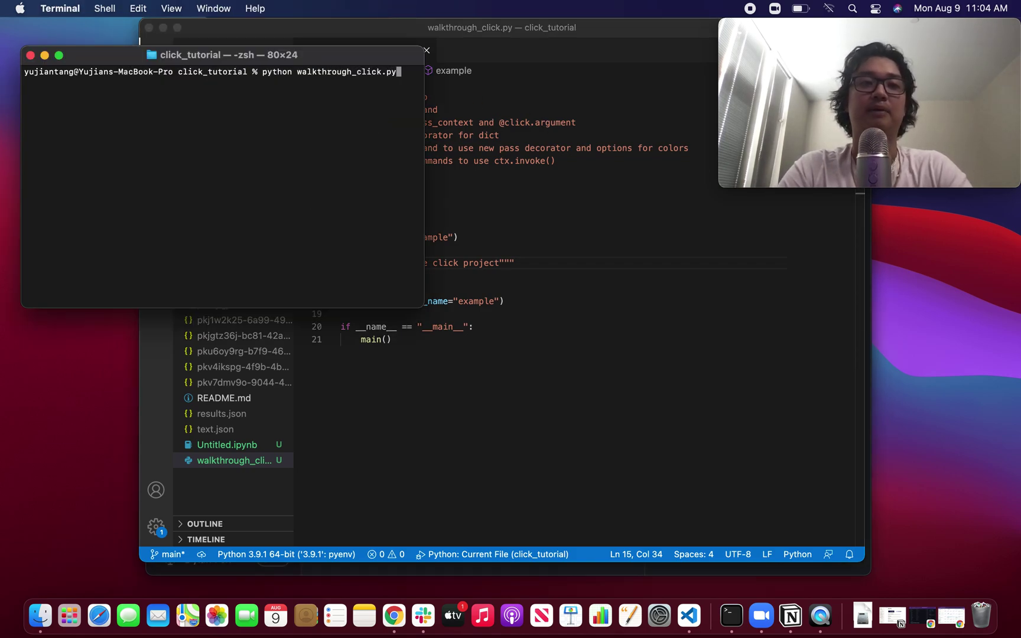
Run python walkthrough_click.py and highlight the program name 'example' in the usage output.
key("Return")
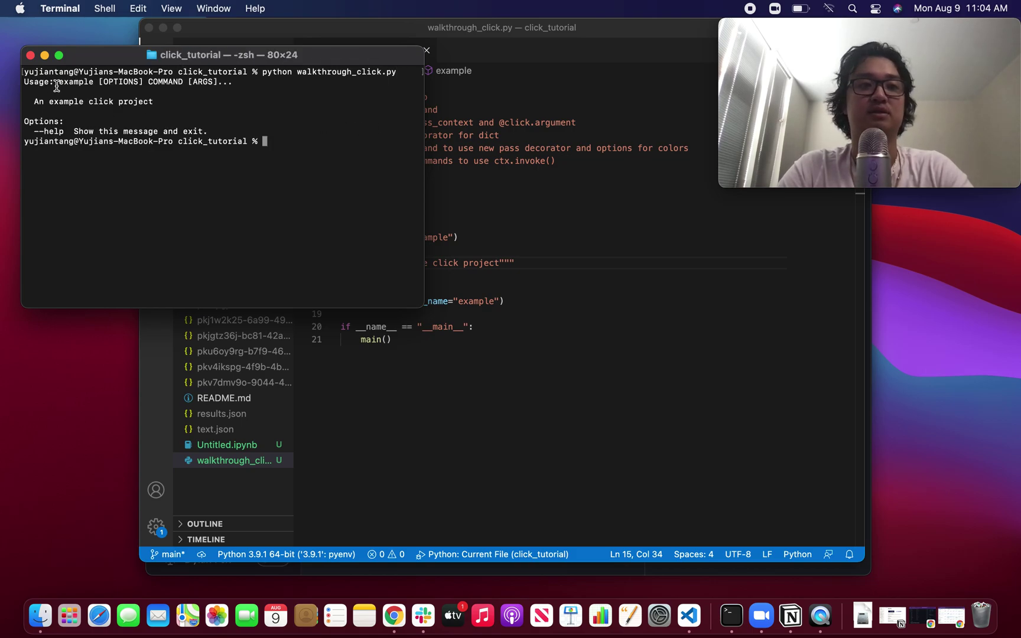
left_click_drag(58, 83, 193, 92)
left_click(236, 88)
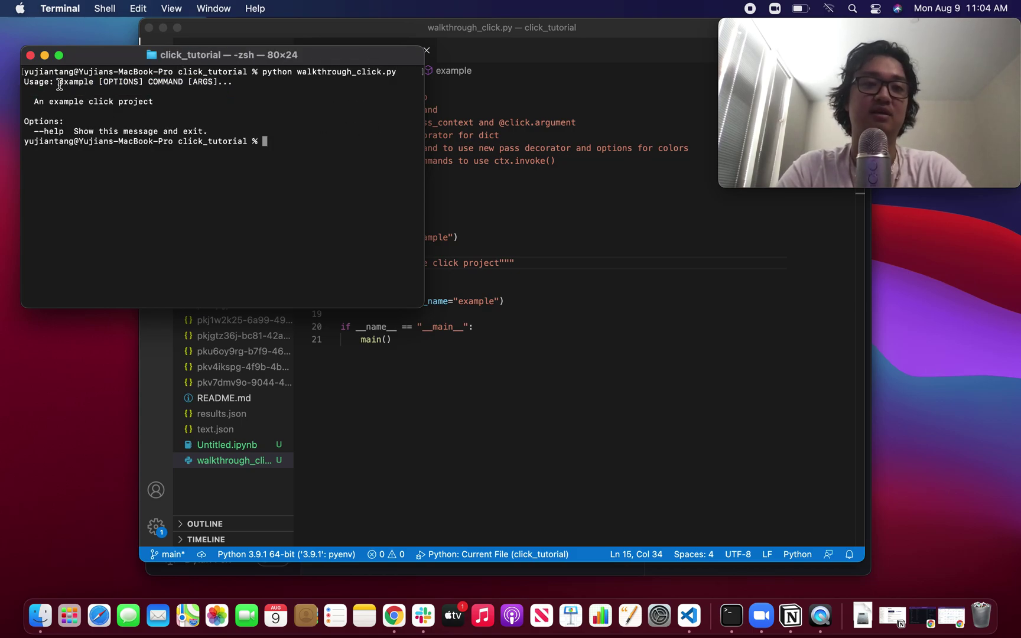
left_click_drag(61, 83, 96, 85)
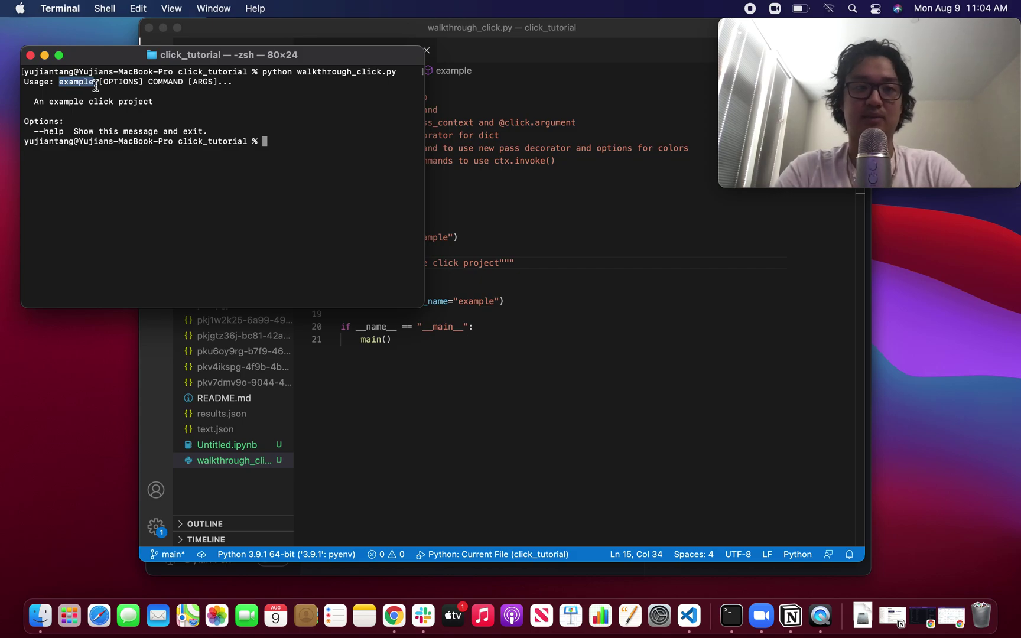
left_click(96, 85)
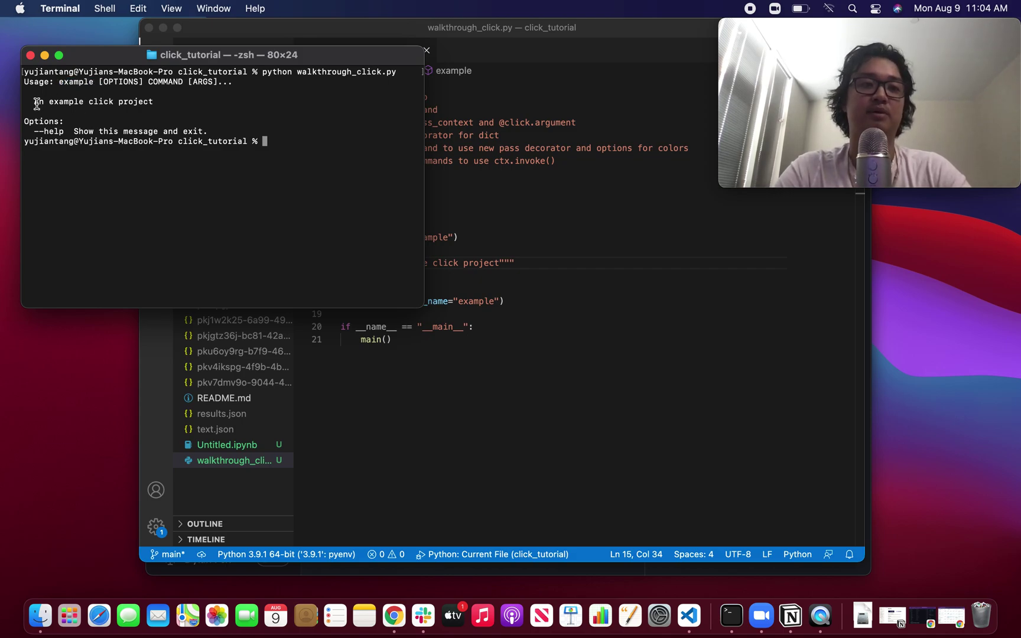
Highlight the 'An example click project' description line, then return to the code editor.
mouse_move(35, 102)
left_mouse_down()
mouse_move(159, 109)
mouse_move(151, 103)
left_mouse_up()
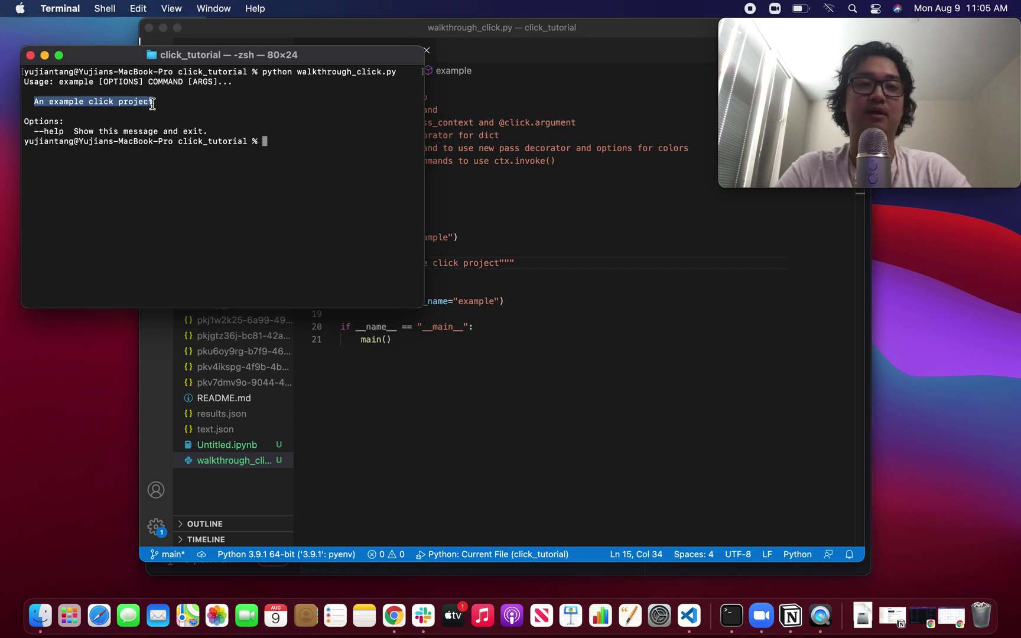
left_click(294, 150)
left_click(582, 212)
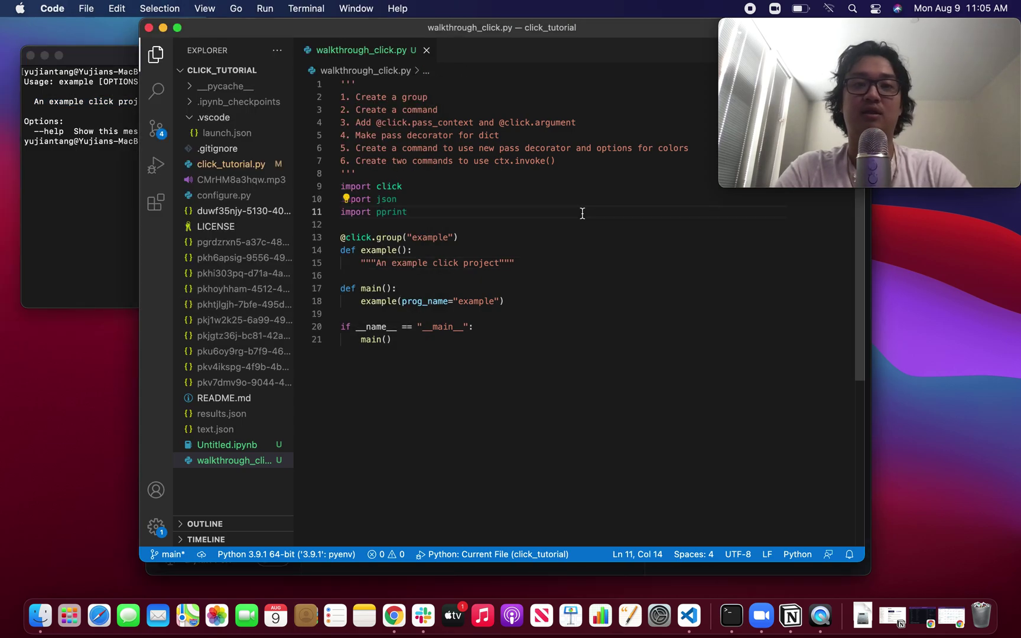